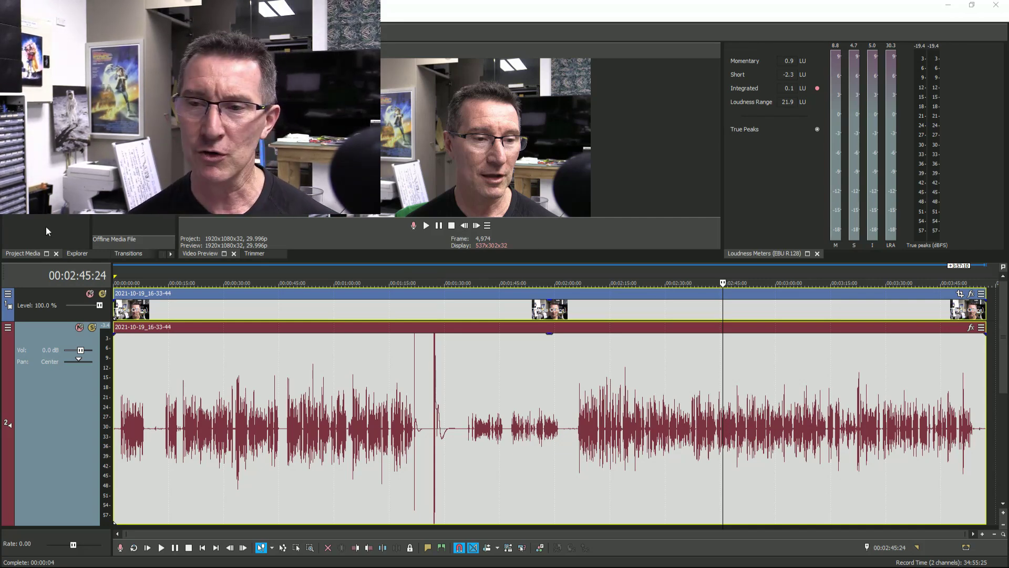
Step: Mark the two voice sections to compare on the timeline, from about 00:00:09 to 00:01:23 and from about 00:02:04 to 00:03:55
click(239, 273)
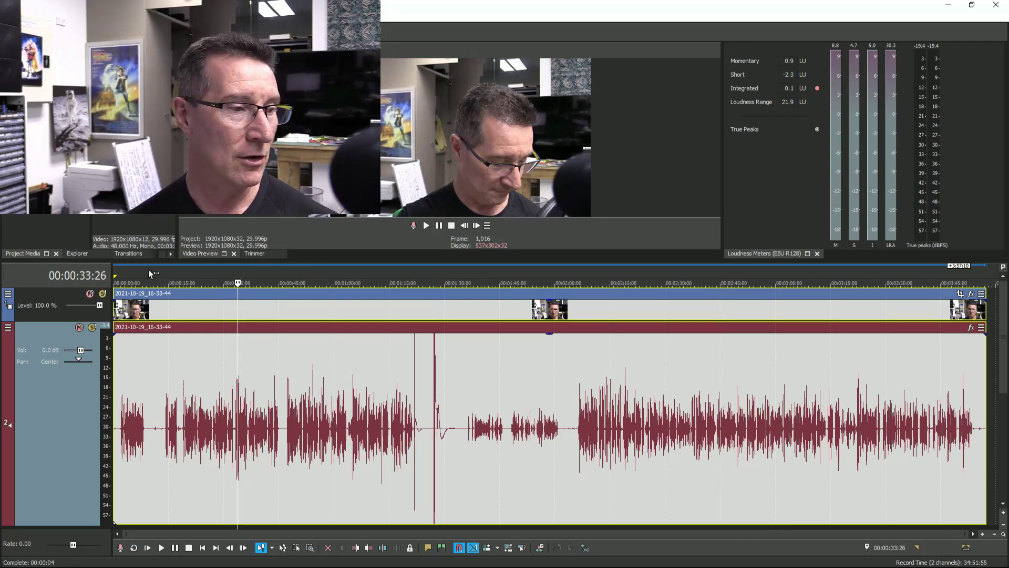
drag(150, 271, 420, 268)
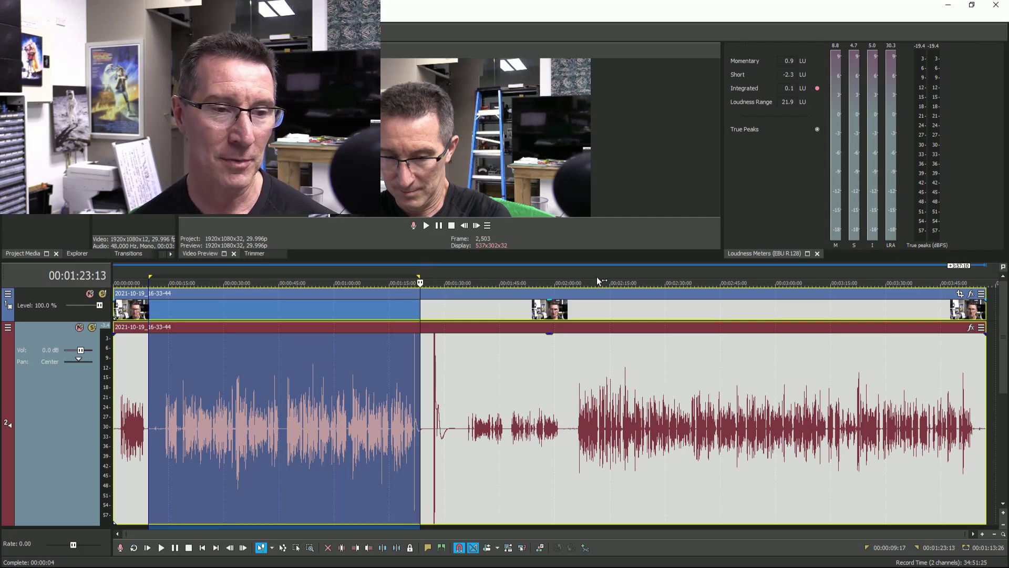
drag(573, 274, 978, 274)
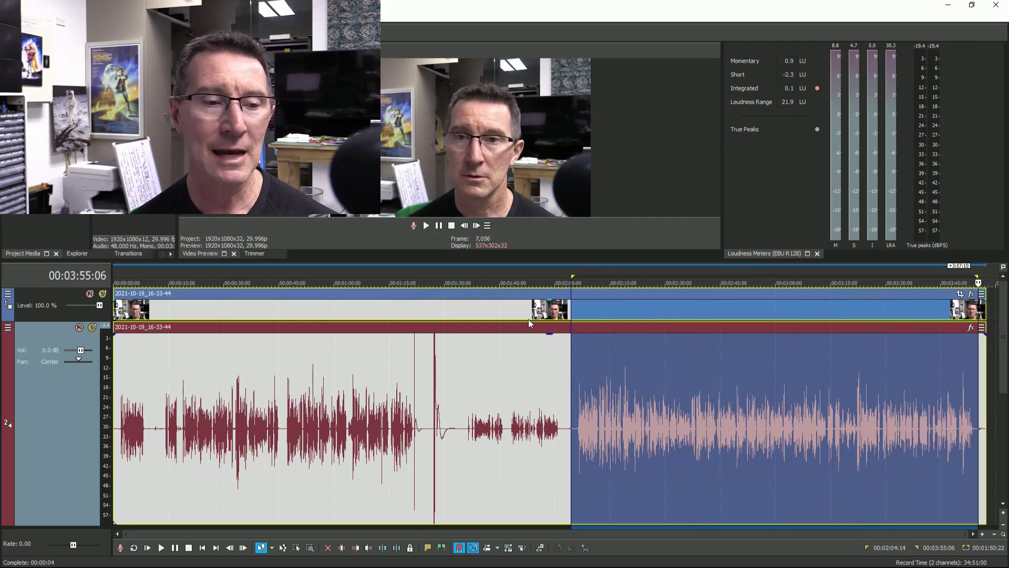
Step: Compare the audio by playing the first section from about 00:00:47 and the second from about 00:02:21 and 00:02:33
drag(289, 277, 310, 280)
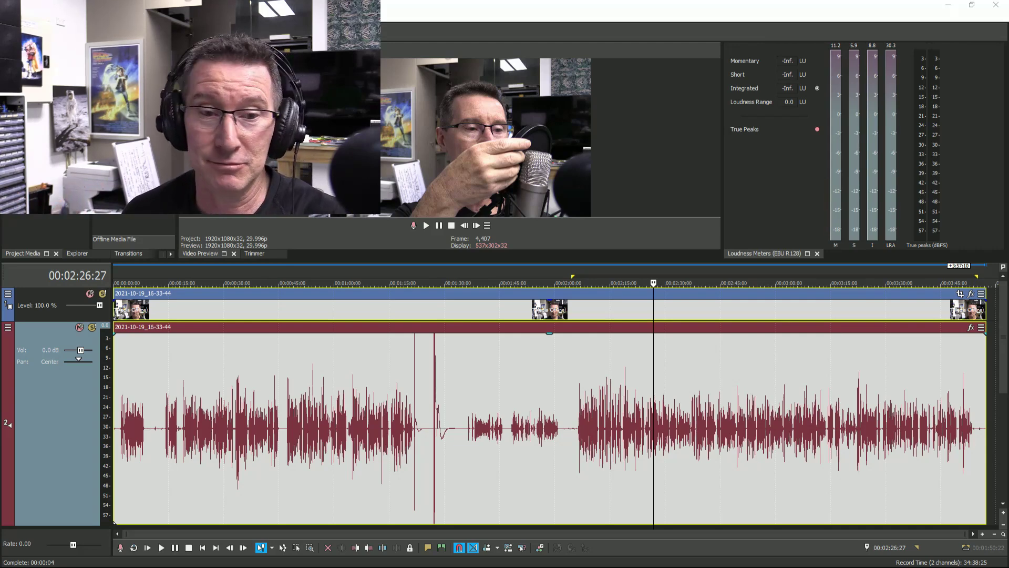
click(706, 271)
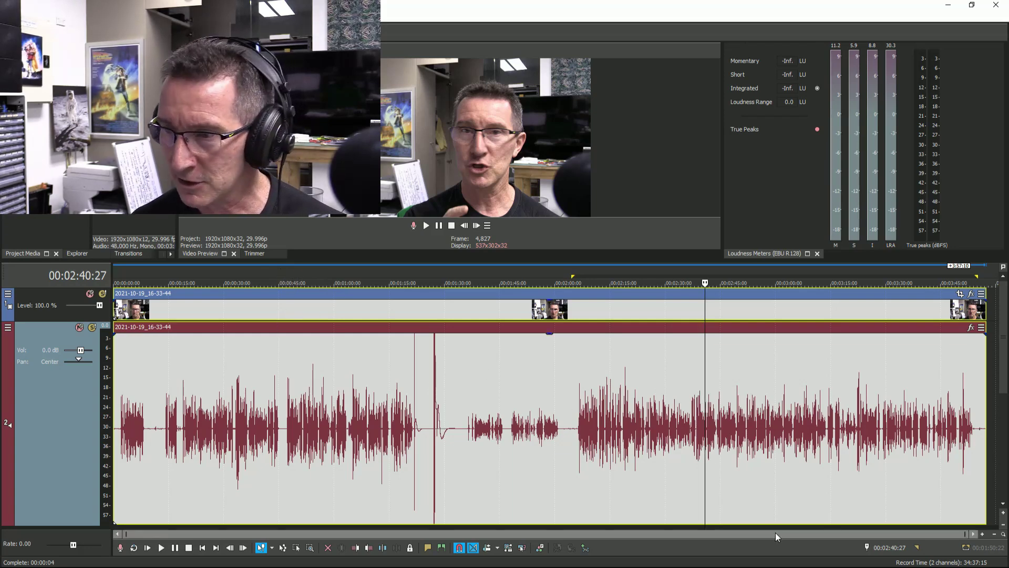
drag(288, 275, 319, 272)
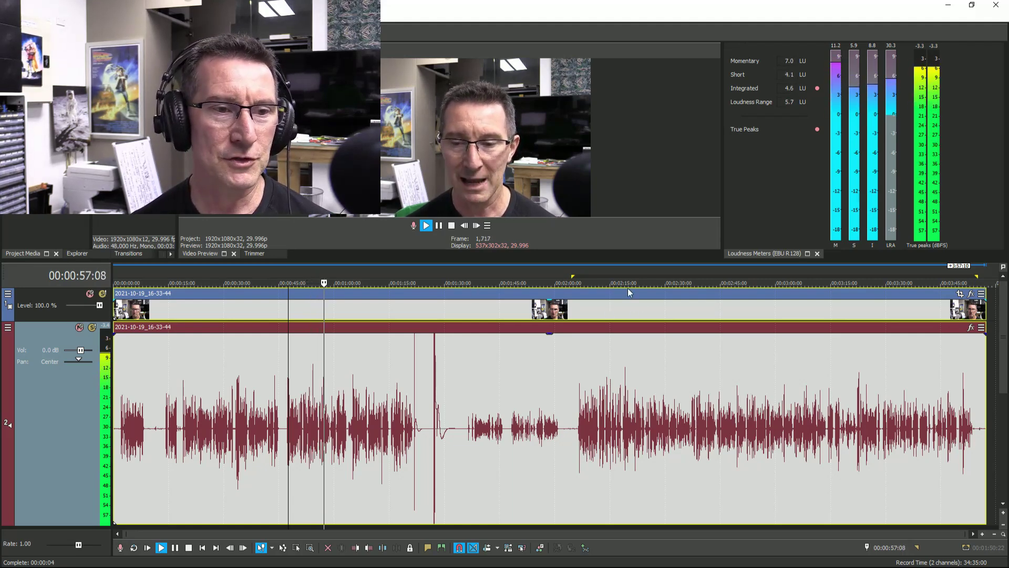
click(634, 272)
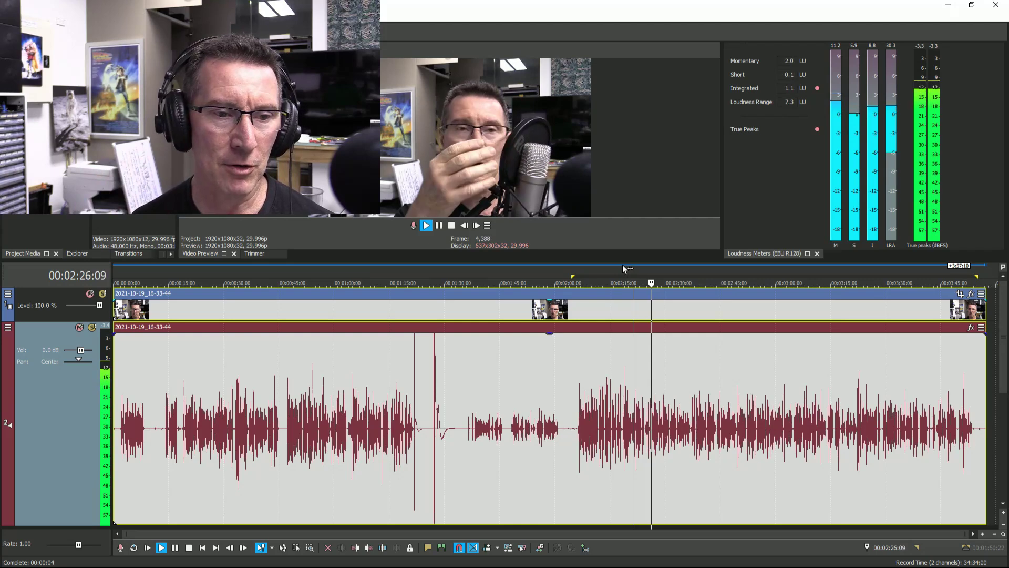
click(678, 275)
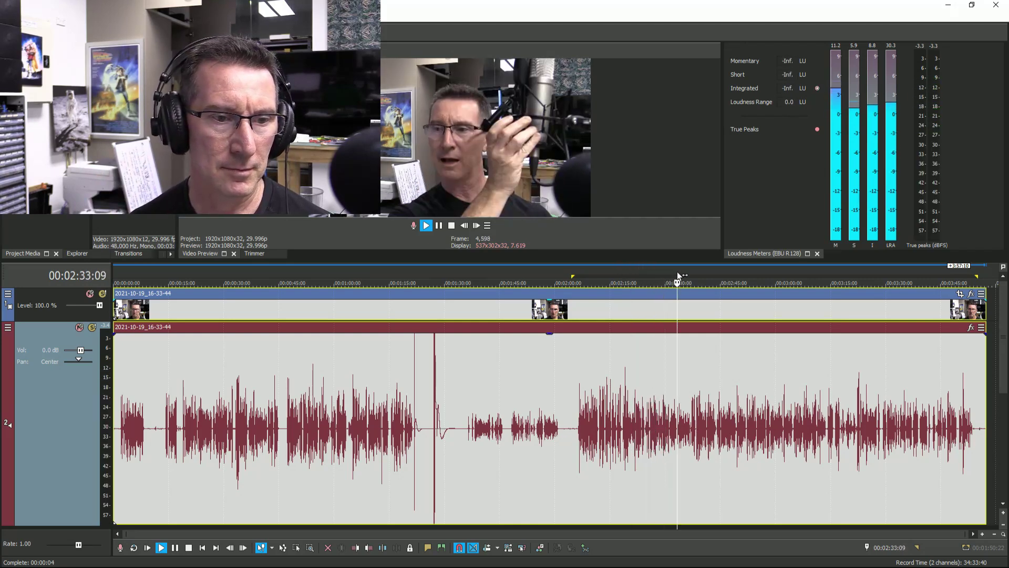
click(300, 274)
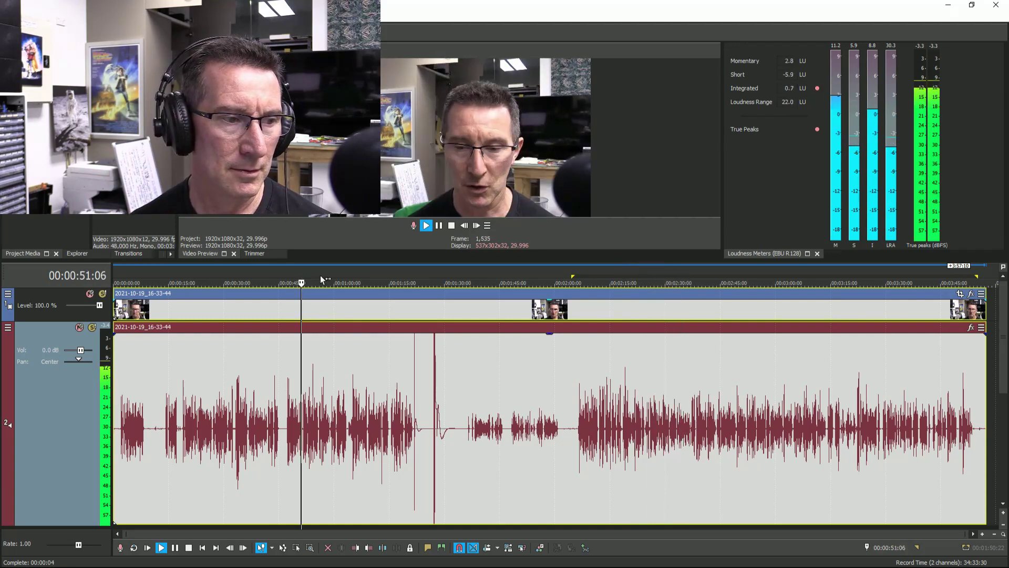
key(space)
Step: Split the clip at 00:01:24:22 and lower the audio gain of its first part
click(425, 396)
key(s)
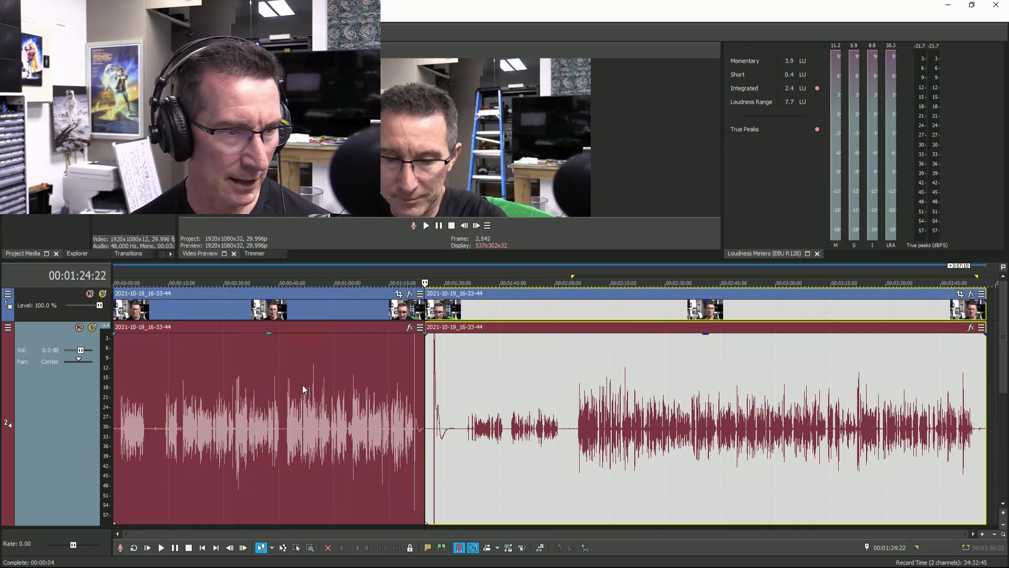
drag(269, 334, 270, 356)
Step: Compare the loudness of both parts at about 00:00:57 and 00:02:18, and raise the first part's audio gain slightly
click(324, 277)
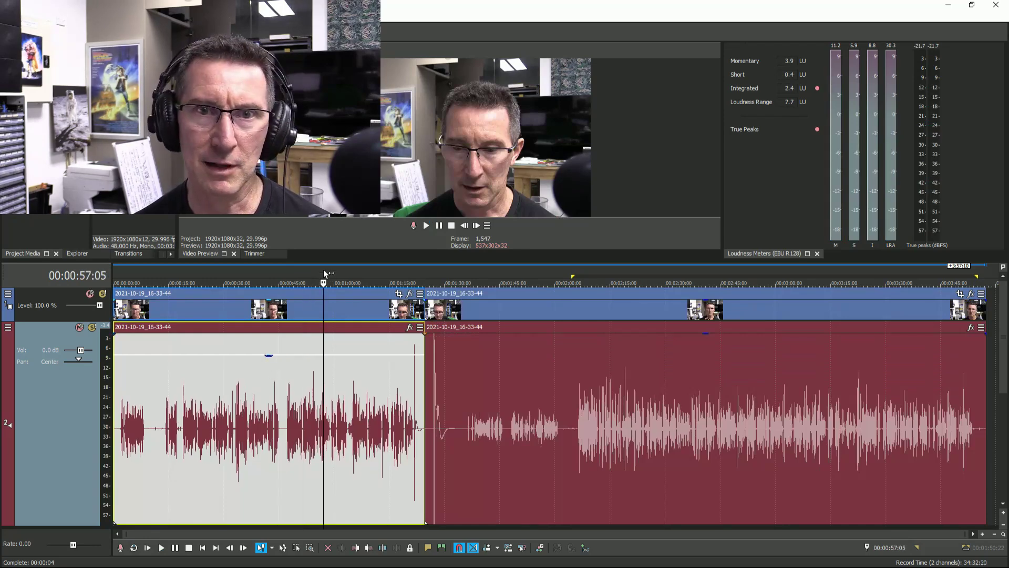
key(space)
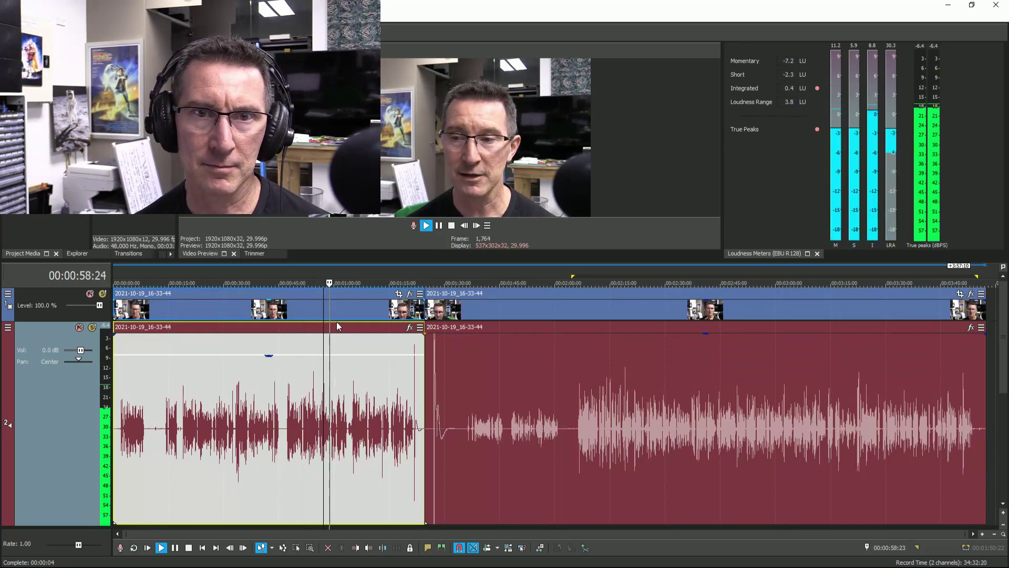
click(621, 268)
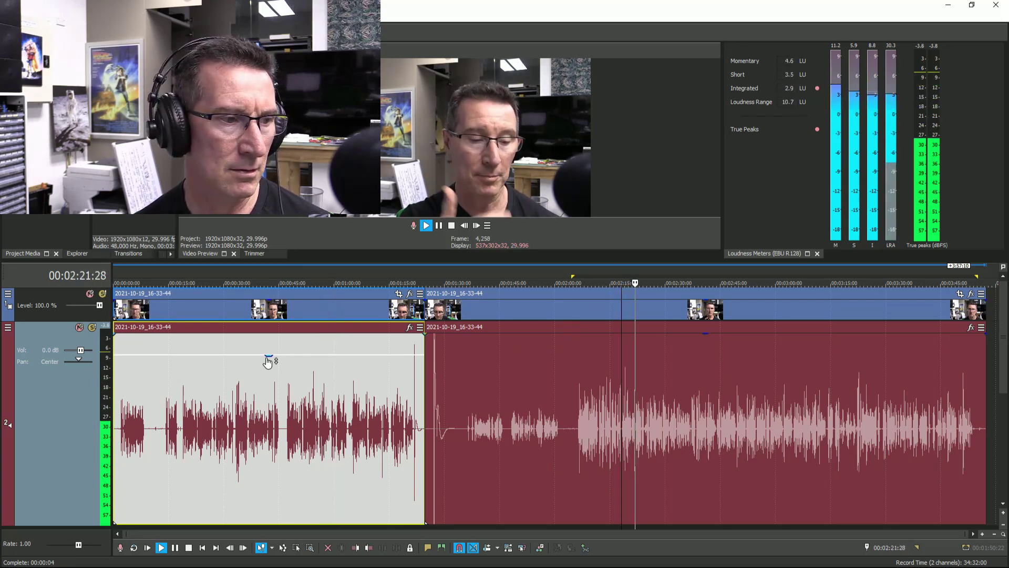
drag(268, 355, 268, 351)
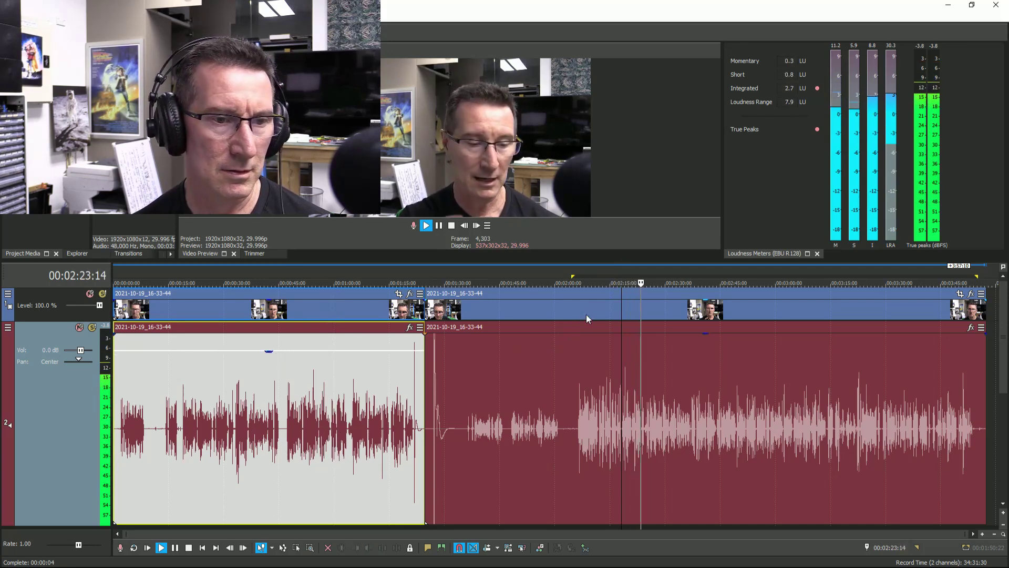
Step: Listen to the level-adjusted first part from about 00:00:30 and 00:00:52, replaying the passage at about 00:00:55
click(227, 273)
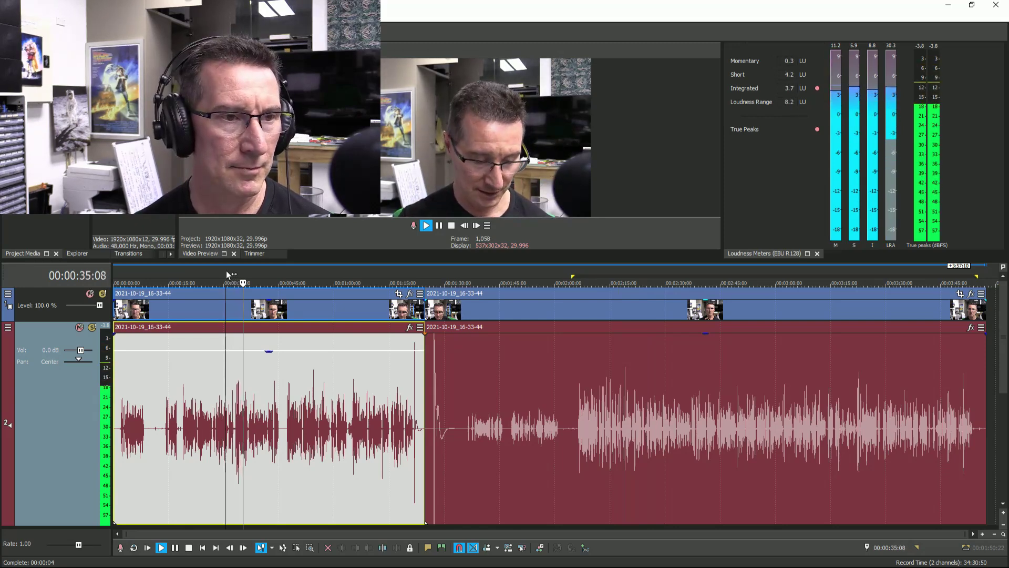
click(305, 282)
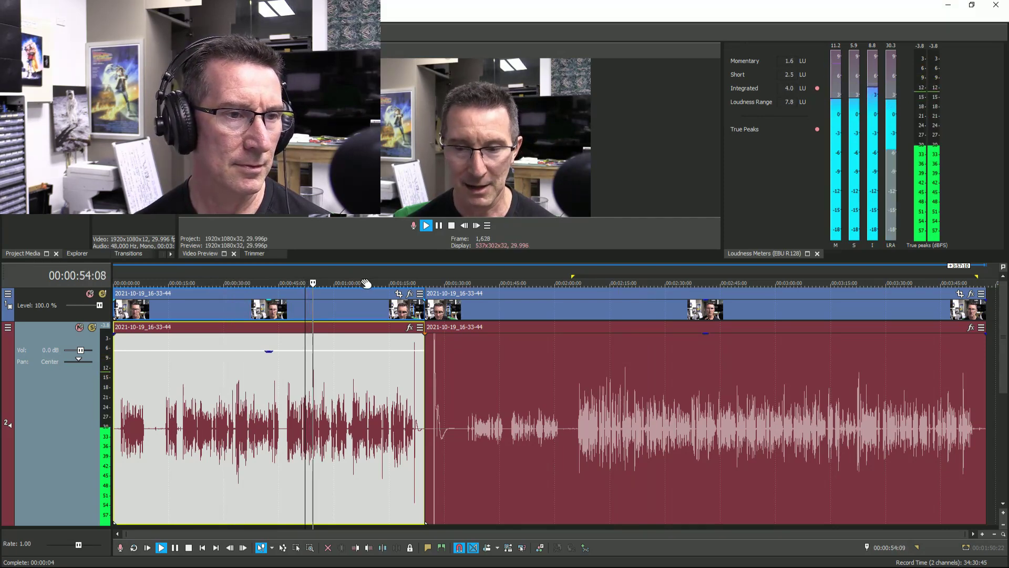
scroll(423, 313, up, 5)
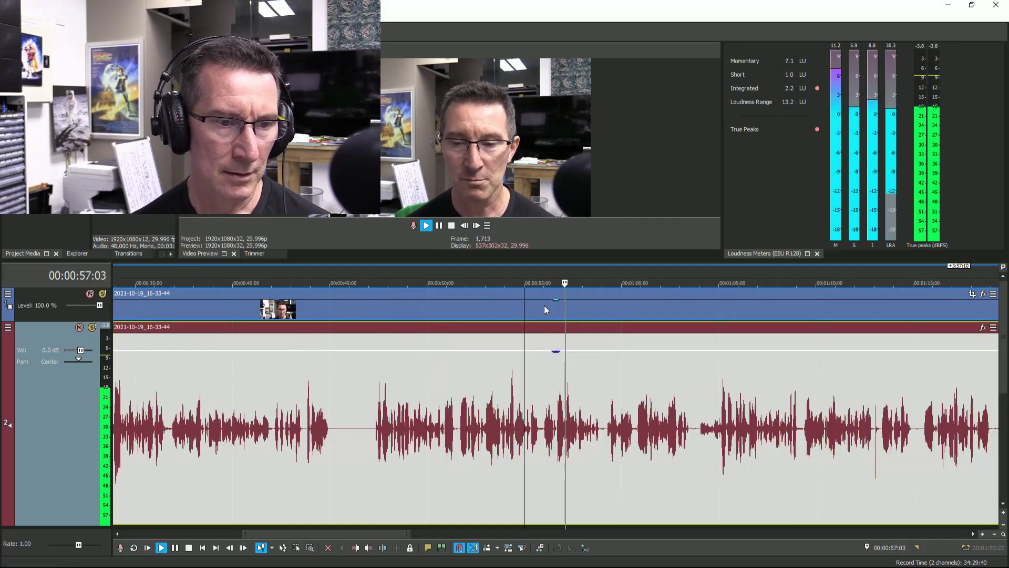
click(530, 275)
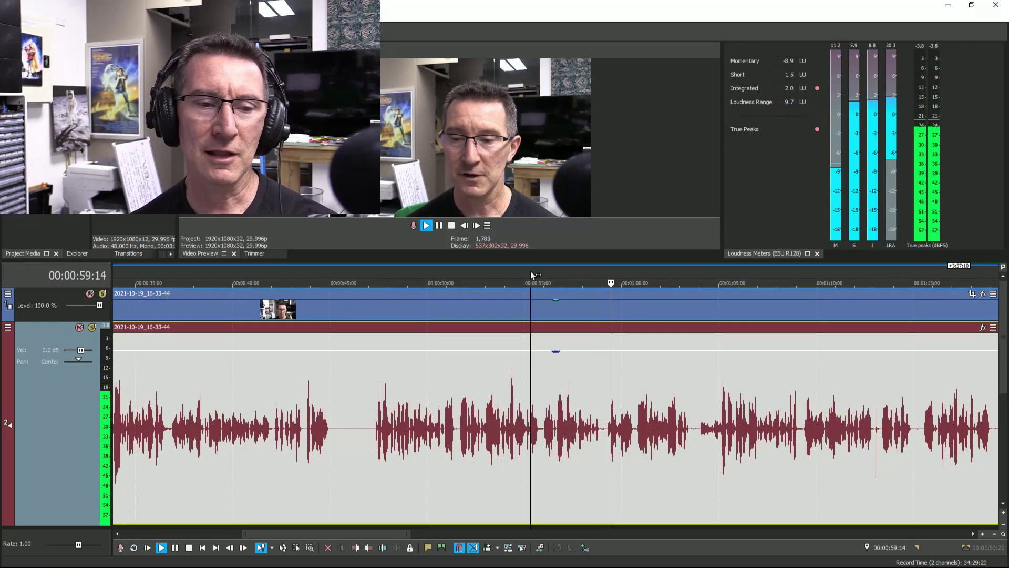
click(528, 271)
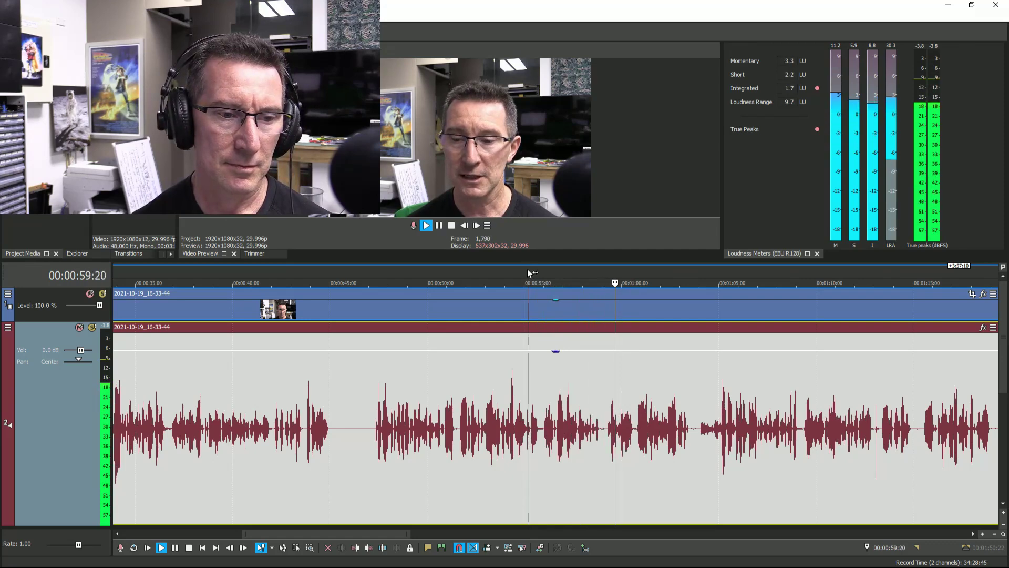
click(577, 297)
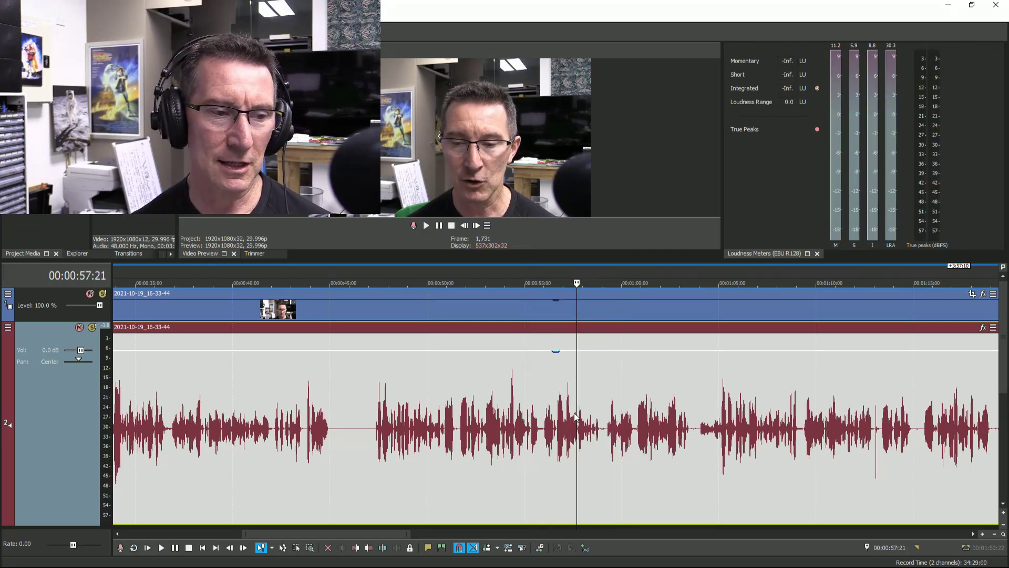
Step: Inspect the waveforms close up around 00:00:57 in the first part and 00:02:23 in the second part
scroll(537, 399, up, 3)
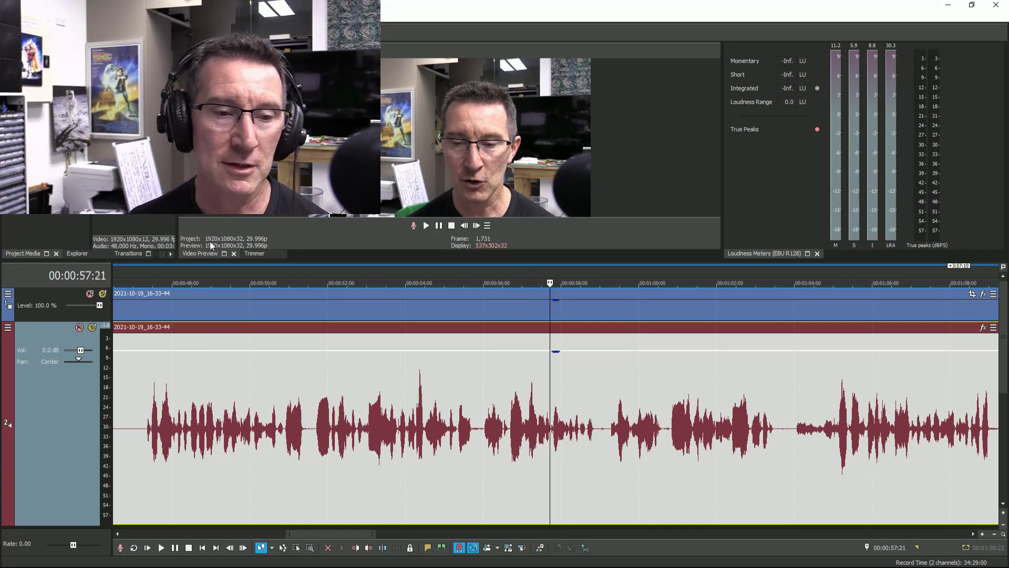
scroll(552, 340, down, 3)
scroll(532, 382, up, 5)
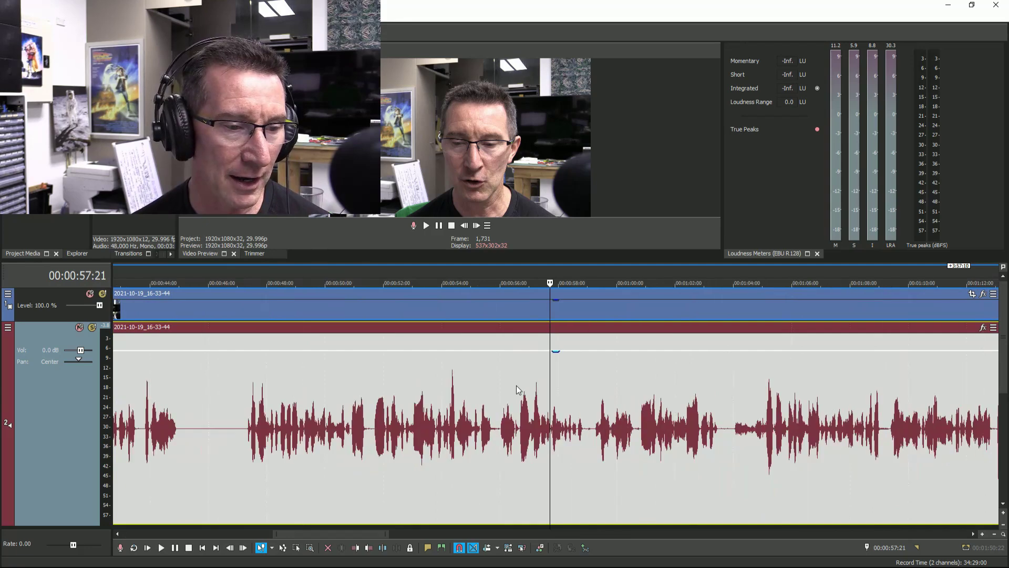
scroll(544, 380, down, 6)
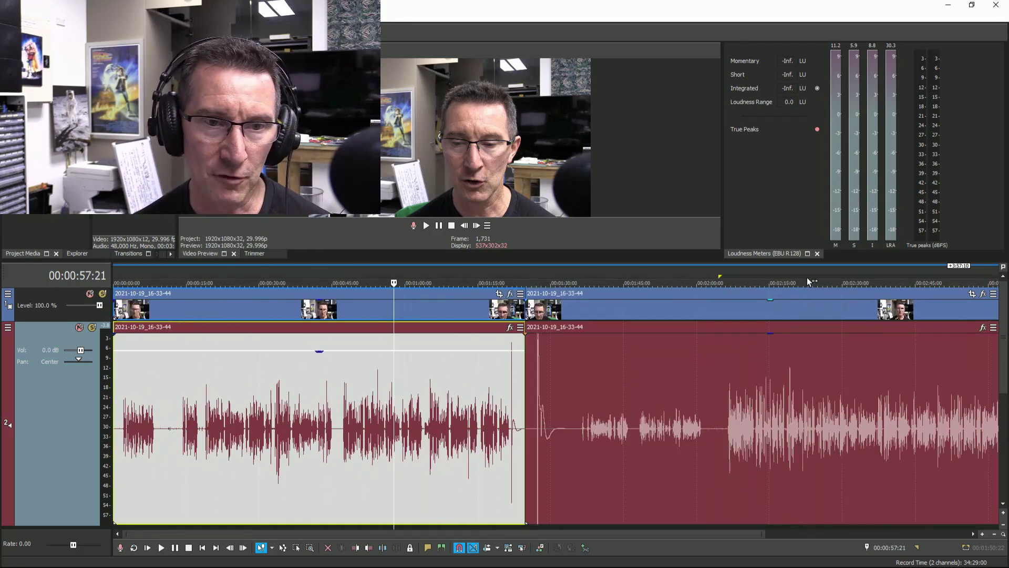
click(809, 277)
scroll(773, 305, up, 5)
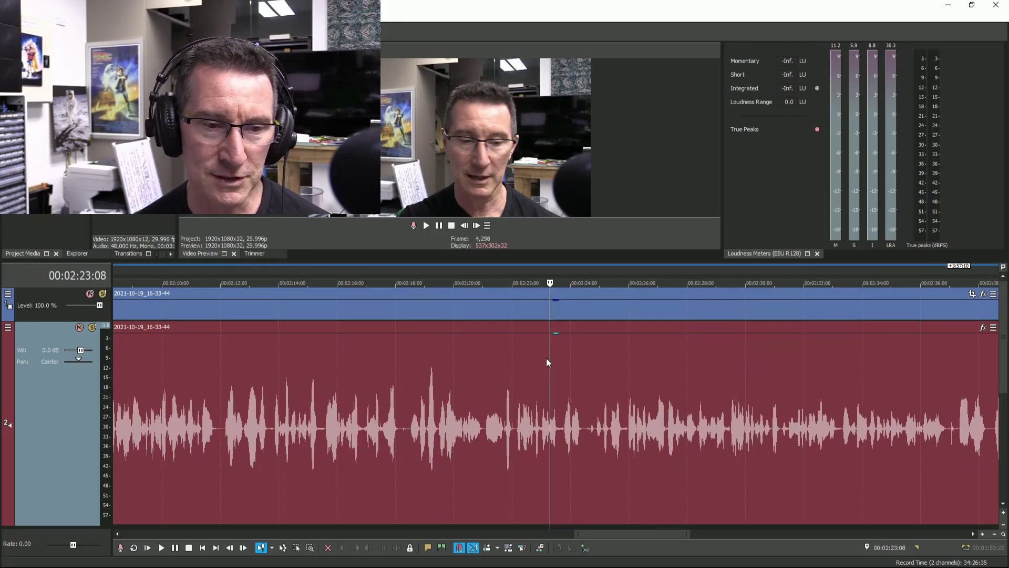
scroll(547, 359, down, 1)
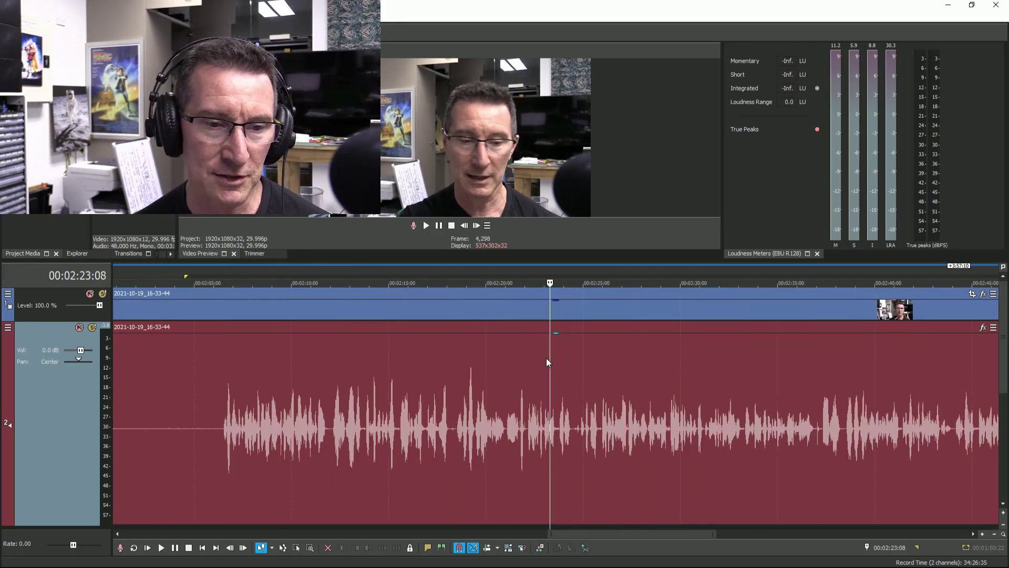
Step: Listen to the second part from 00:02:27, 00:02:35 and 00:02:34, and to its earlier passages from 00:02:10 and 00:02:20
click(629, 265)
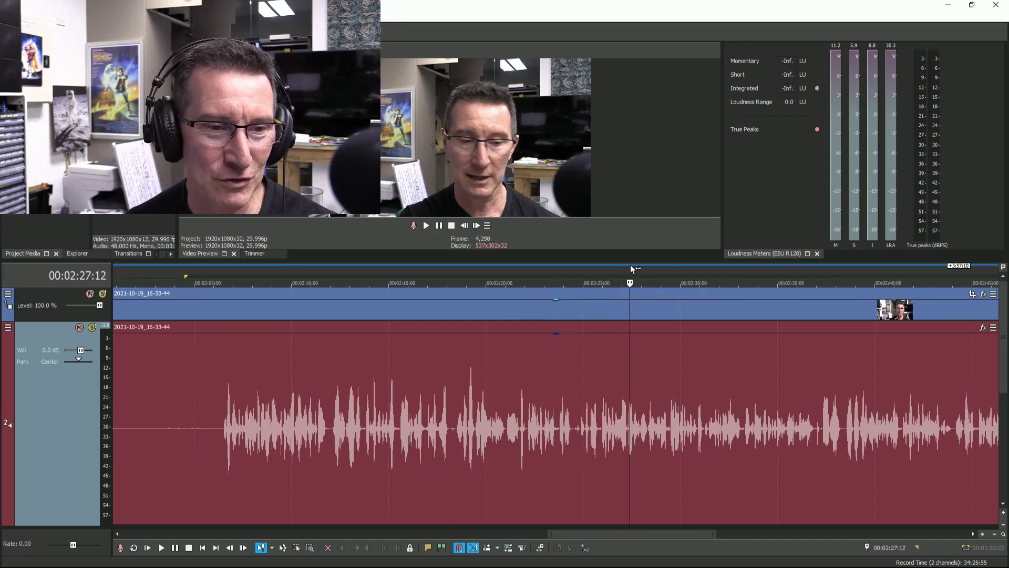
key(space)
click(743, 279)
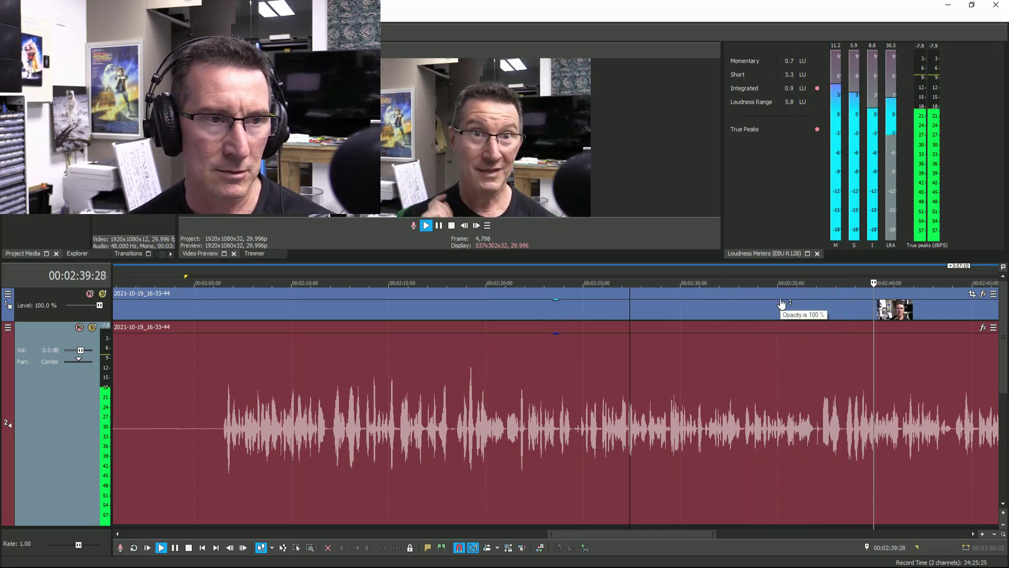
click(780, 266)
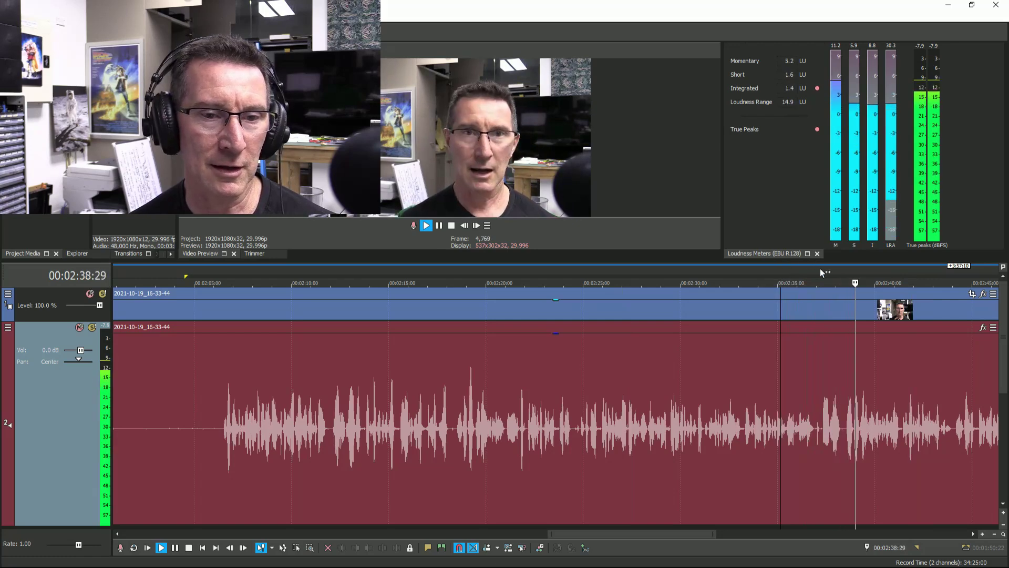
click(758, 269)
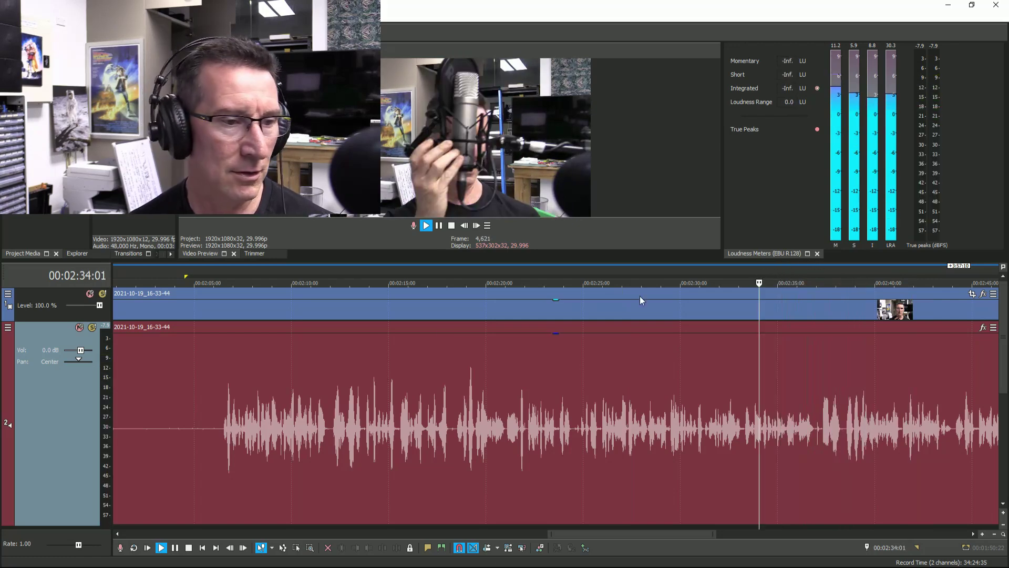
click(298, 271)
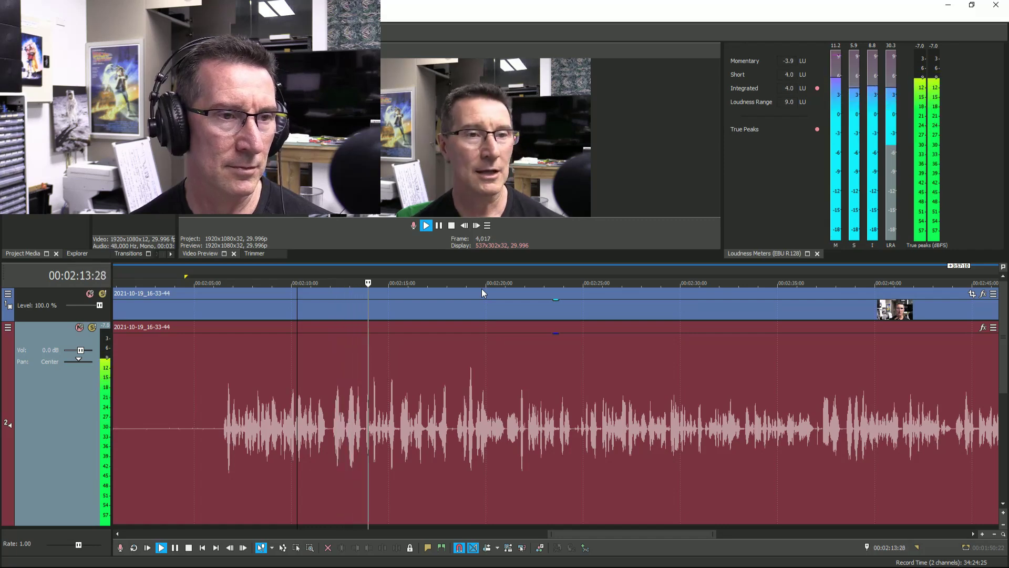
click(504, 275)
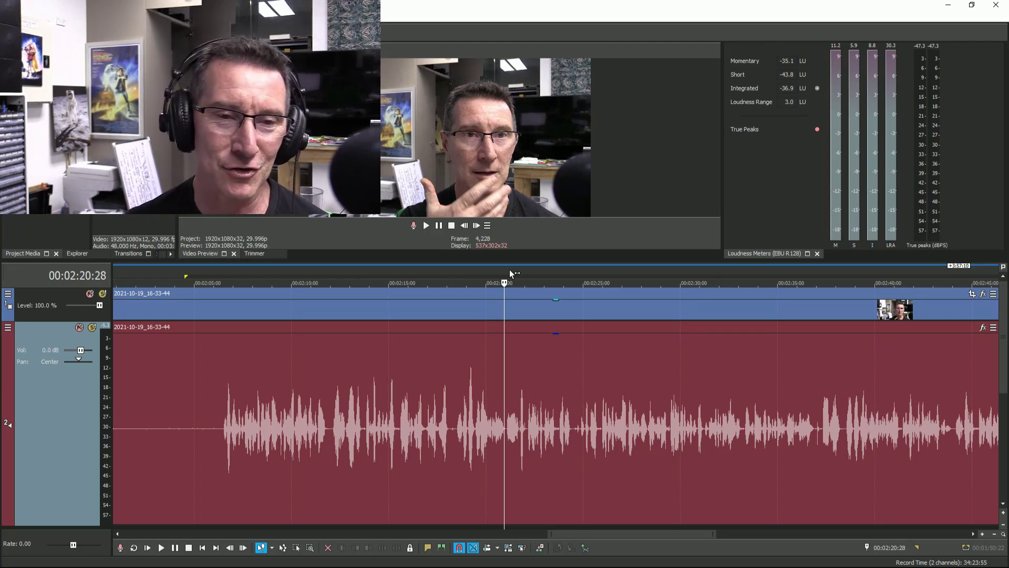
Step: Play the quiet gap between words around 00:02:36 in the second part to check its background noise
click(810, 274)
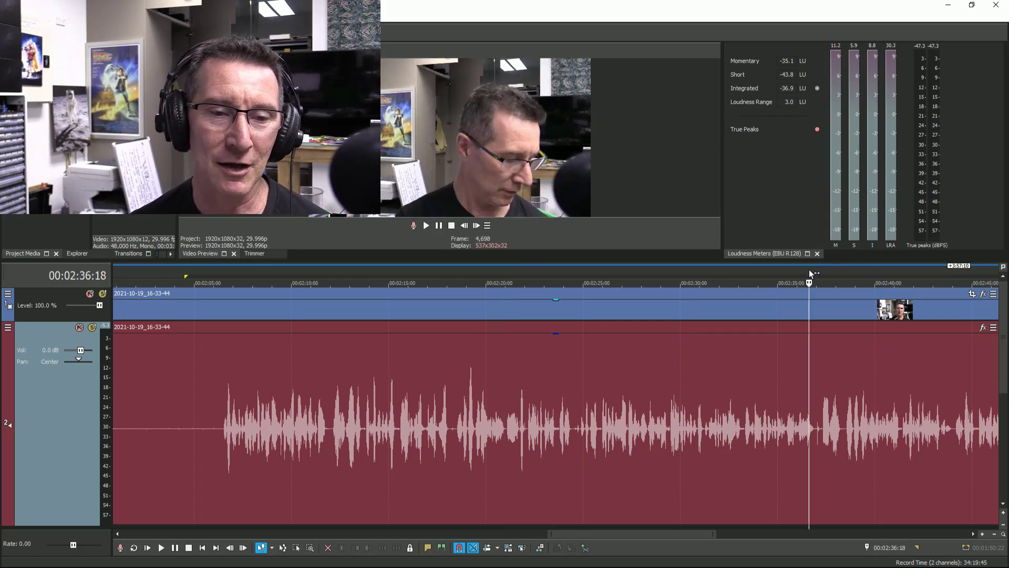
click(802, 268)
key(space)
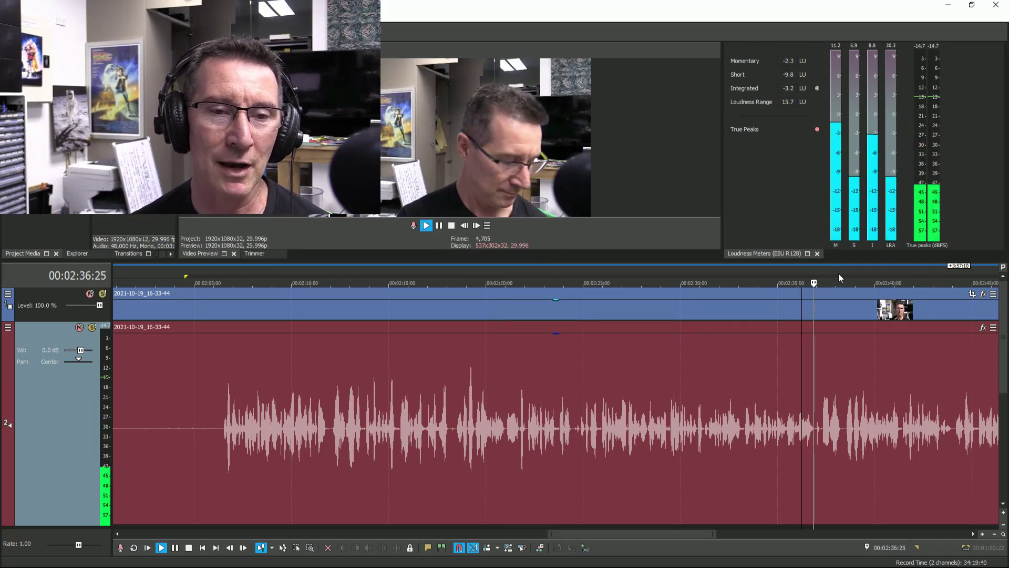
key(space)
Step: View both parts together and move the playback position into the first part, to 00:01:11:21 and 00:01:10:02
scroll(513, 338, down, 2)
scroll(513, 338, down, 2)
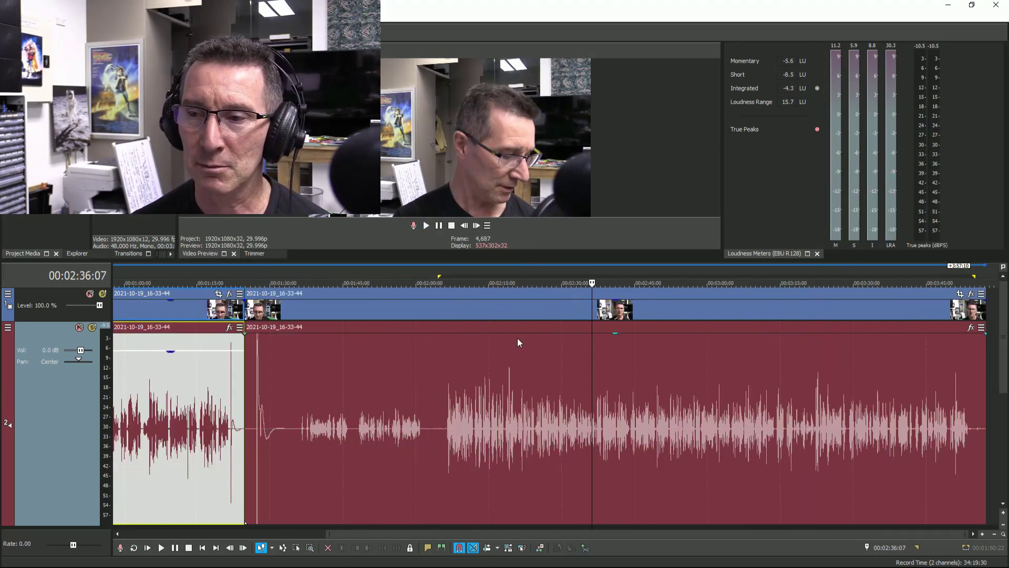
click(180, 278)
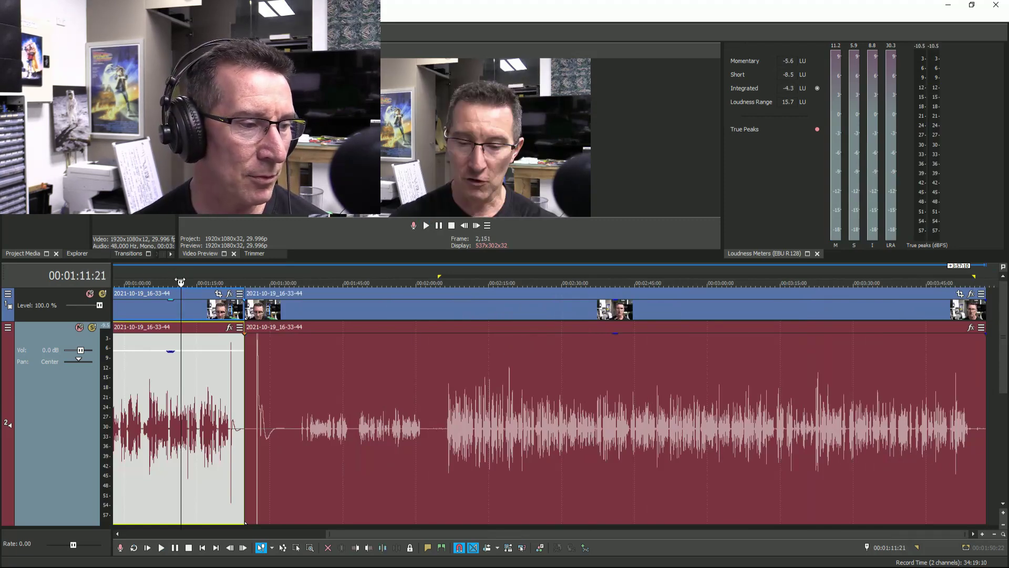
click(174, 279)
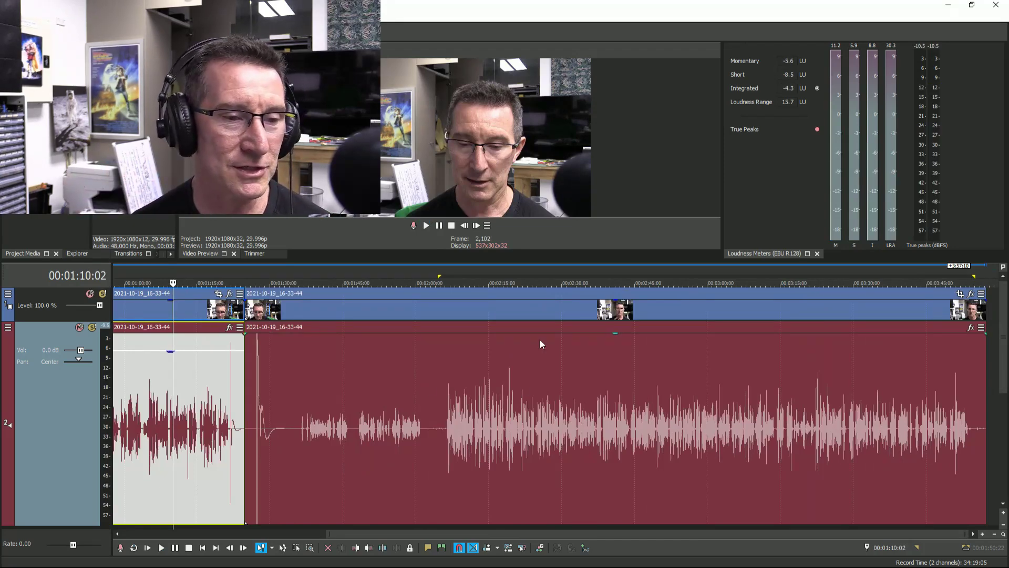
Step: Play the second part from about 00:02:36, then move to 00:02:52:11 and stop playback
click(589, 277)
key(space)
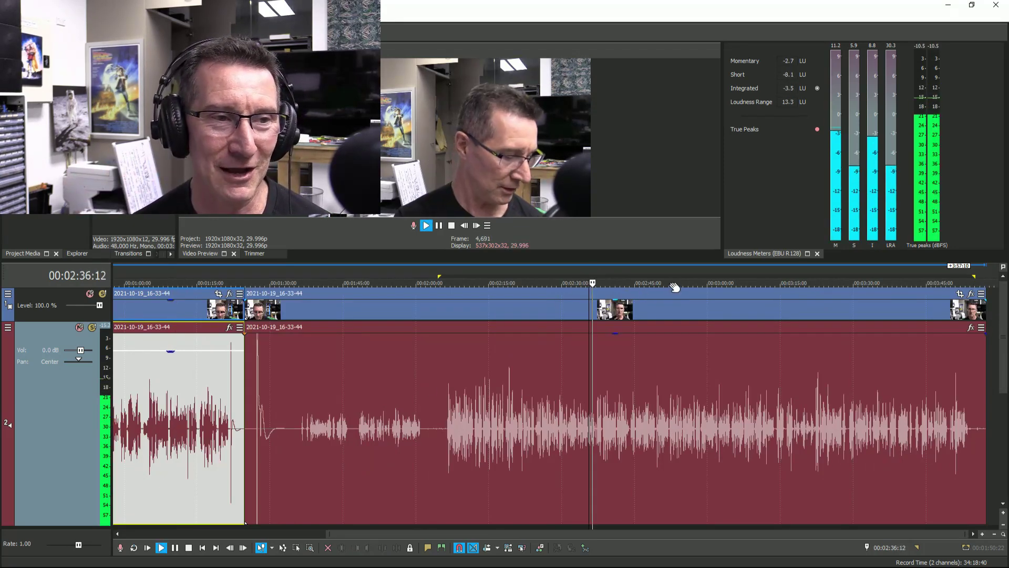
click(670, 285)
key(space)
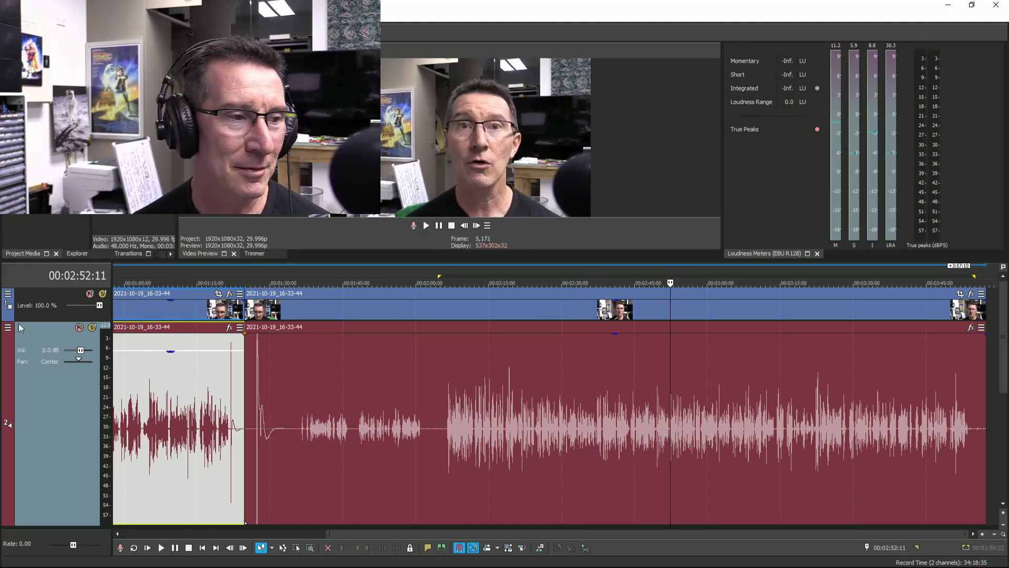
Step: Listen to the end of the first part from about 00:01:07 and 00:01:16
click(162, 274)
key(space)
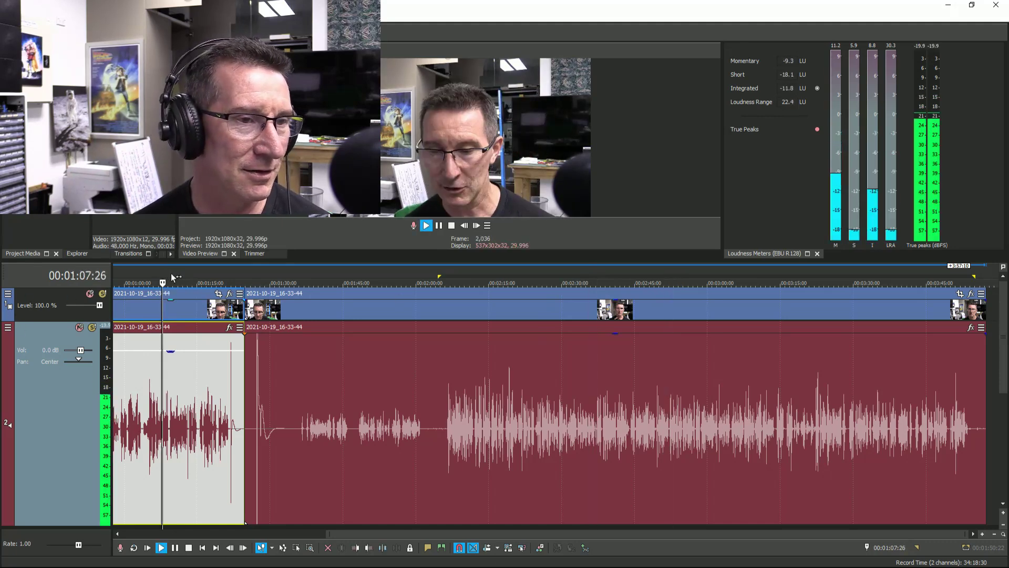
click(202, 284)
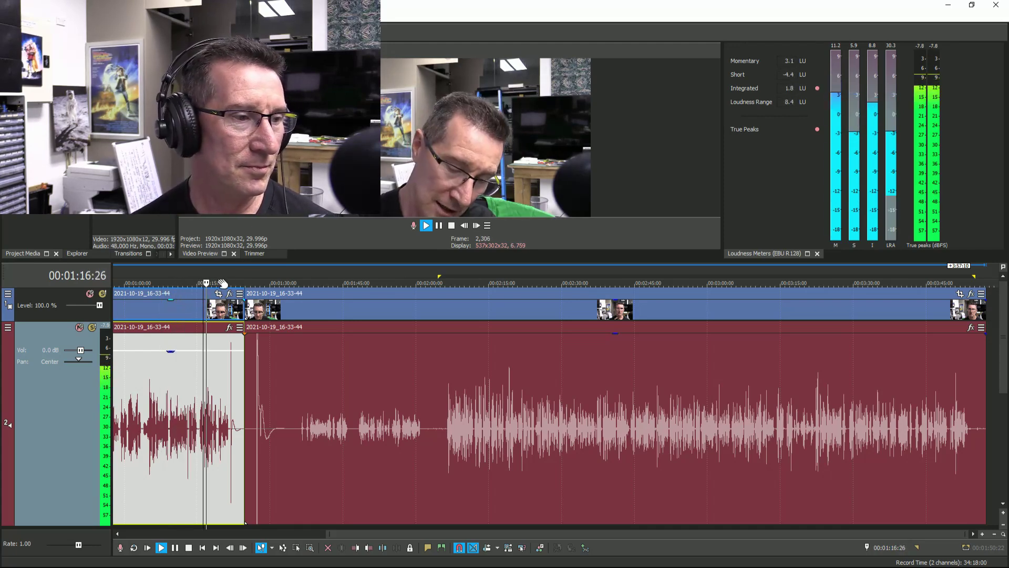
click(221, 282)
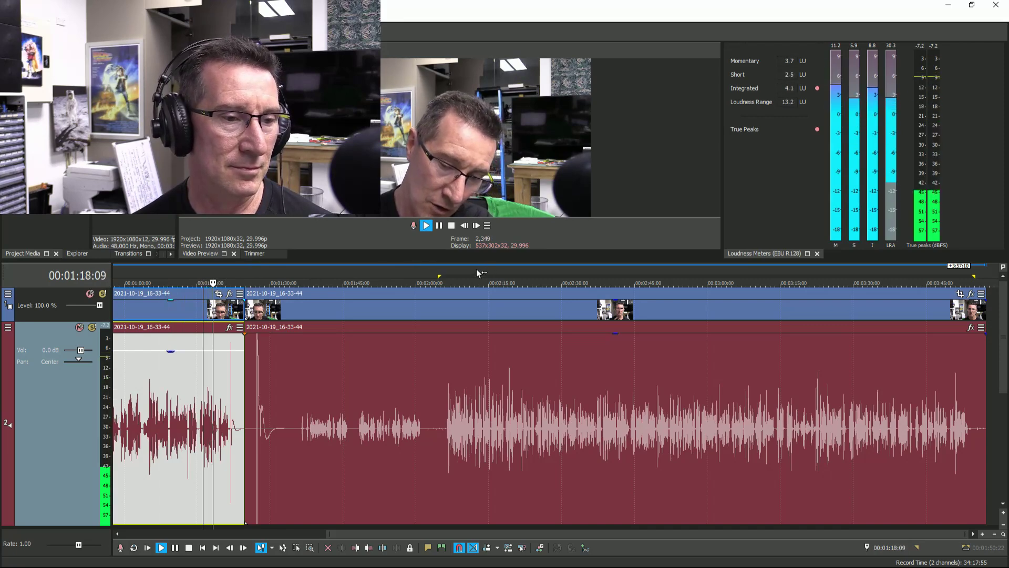
Step: Compare the two parts by ear, alternating between about 00:02:12, 00:01:17:22 and 00:02:10
click(477, 270)
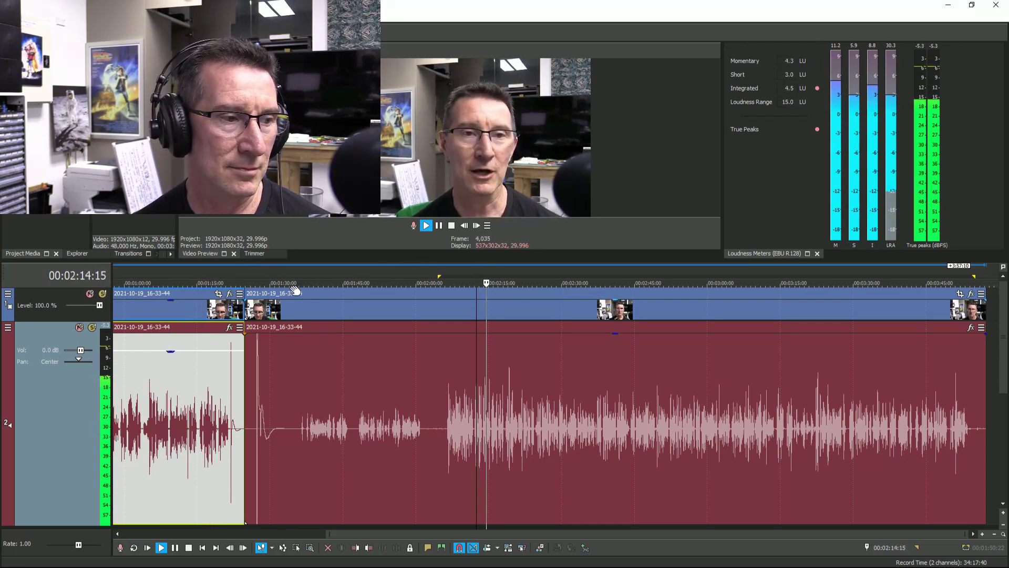
click(212, 282)
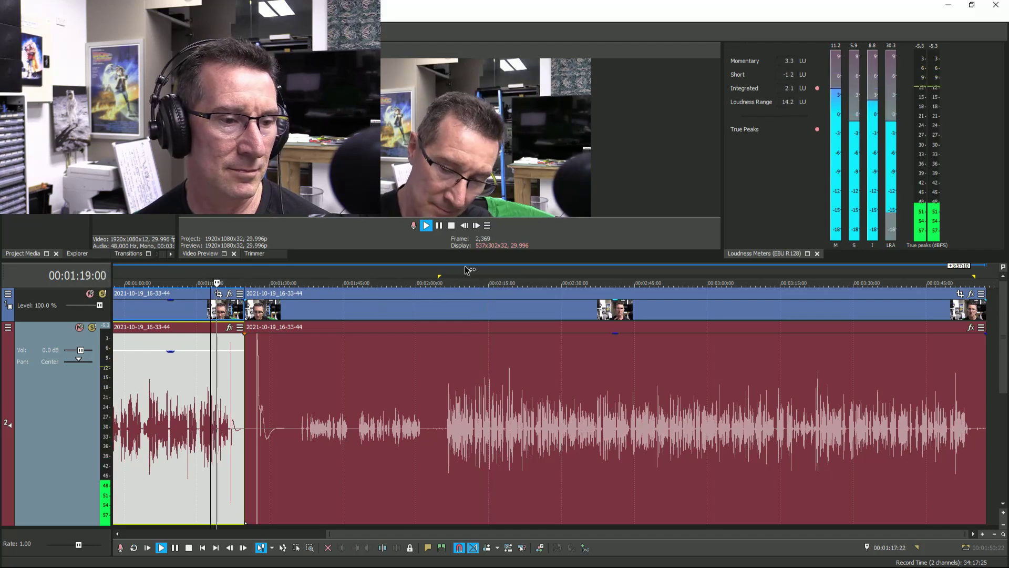
click(465, 274)
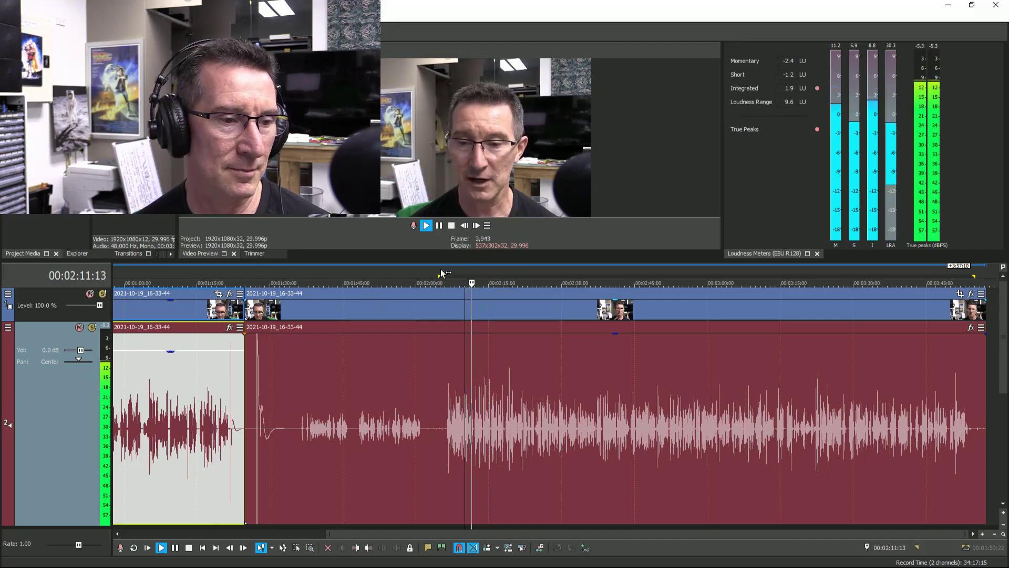
key(space)
Step: Play the low-level passage near the start of the second part from about 00:01:50
click(332, 274)
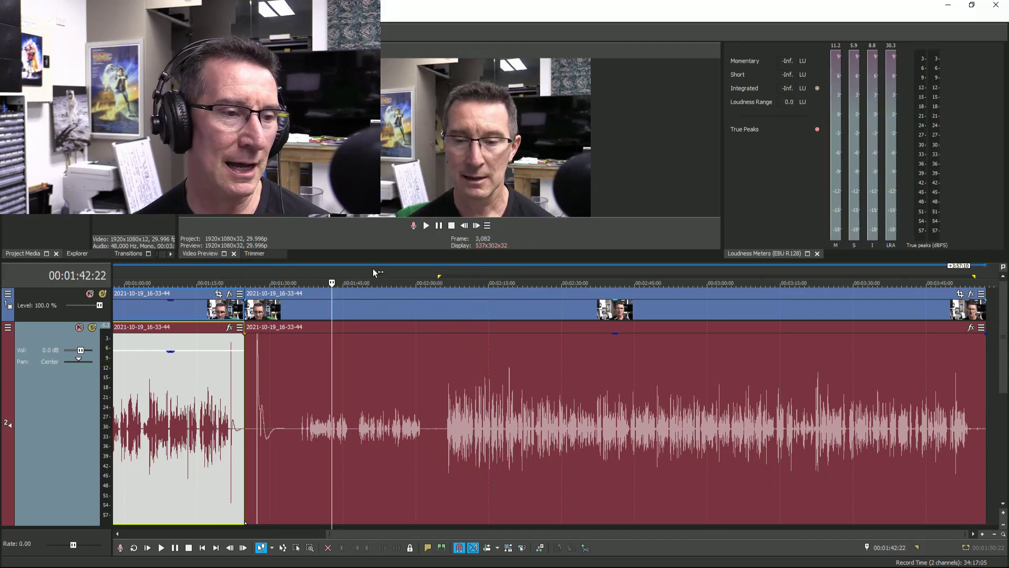
click(367, 274)
key(space)
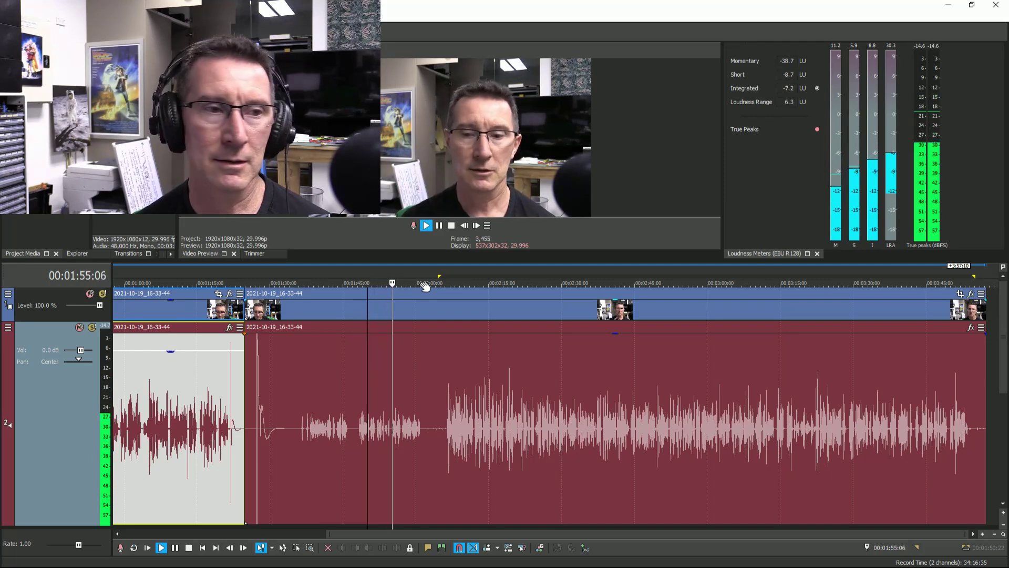
key(space)
Step: Compare the whole waveforms of both parts, checking 00:02:19:21, 00:00:54:05, 00:02:17:05, 00:02:36:10 and 00:02:50:14
click(511, 284)
scroll(475, 276, down, 2)
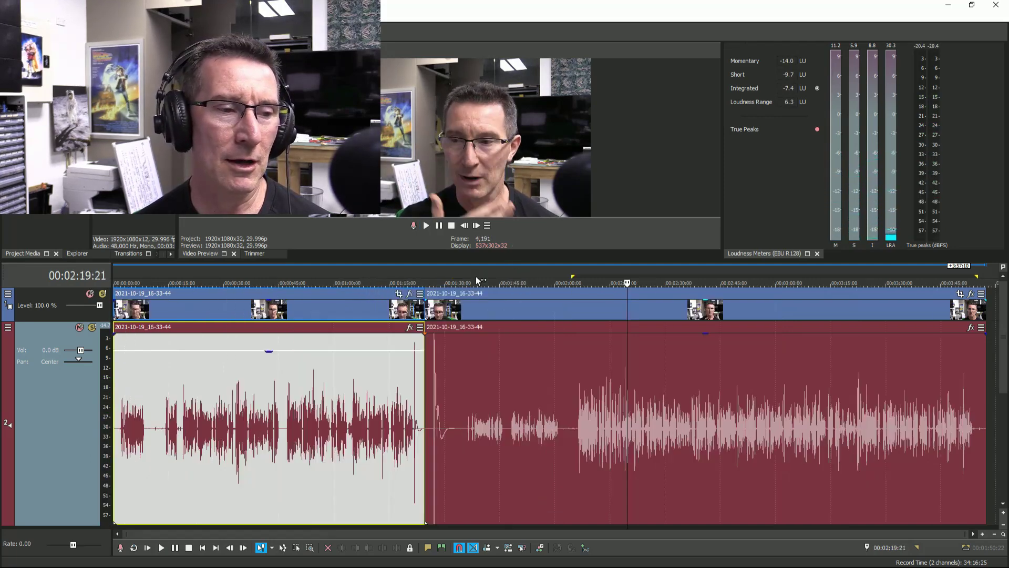
click(312, 283)
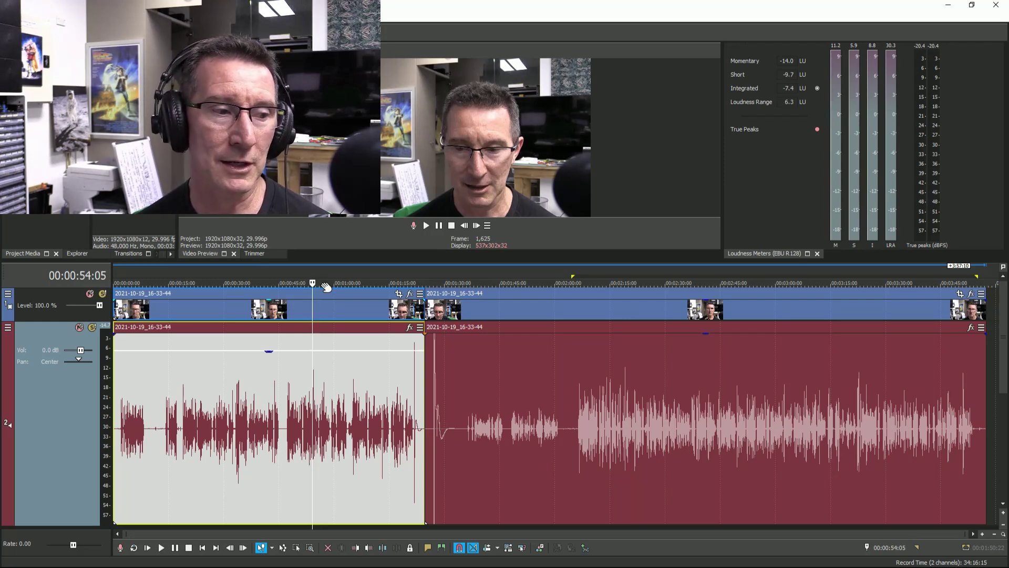
click(618, 274)
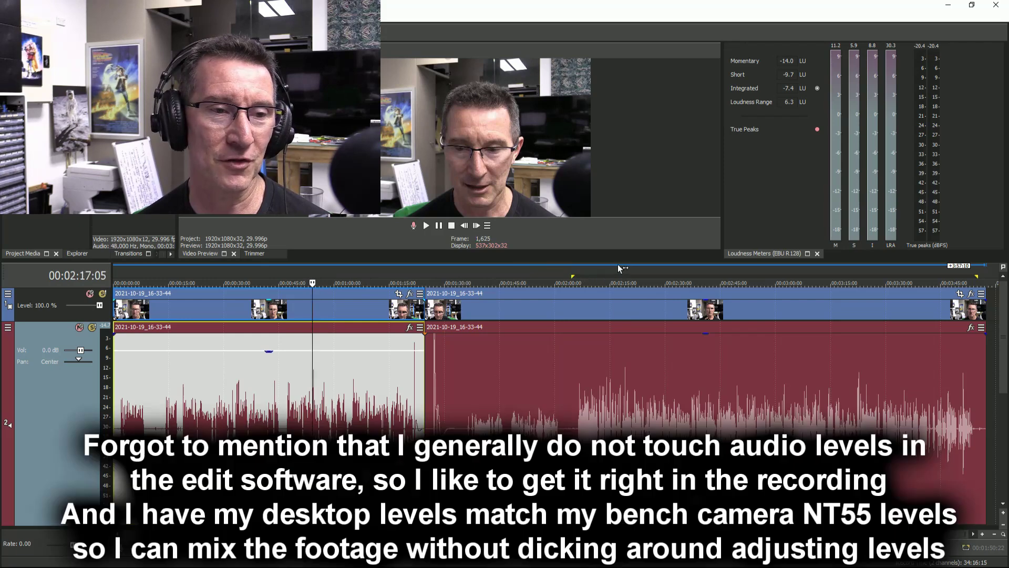
click(689, 273)
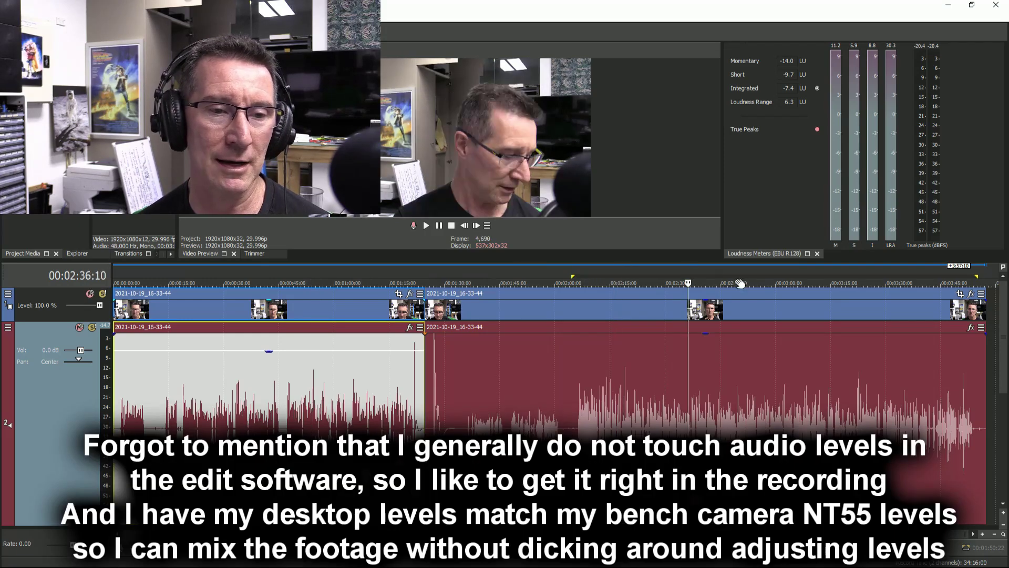
click(740, 273)
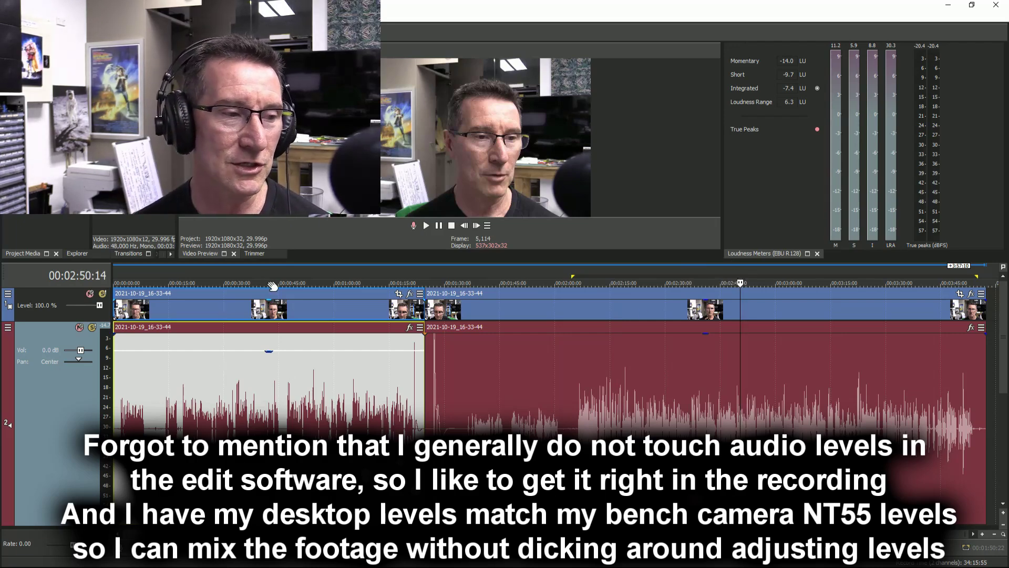
Step: Review the first part at 00:00:31:04 and 00:00:36:00, and the second part at 00:02:38:22 and 00:03:16:01
click(228, 273)
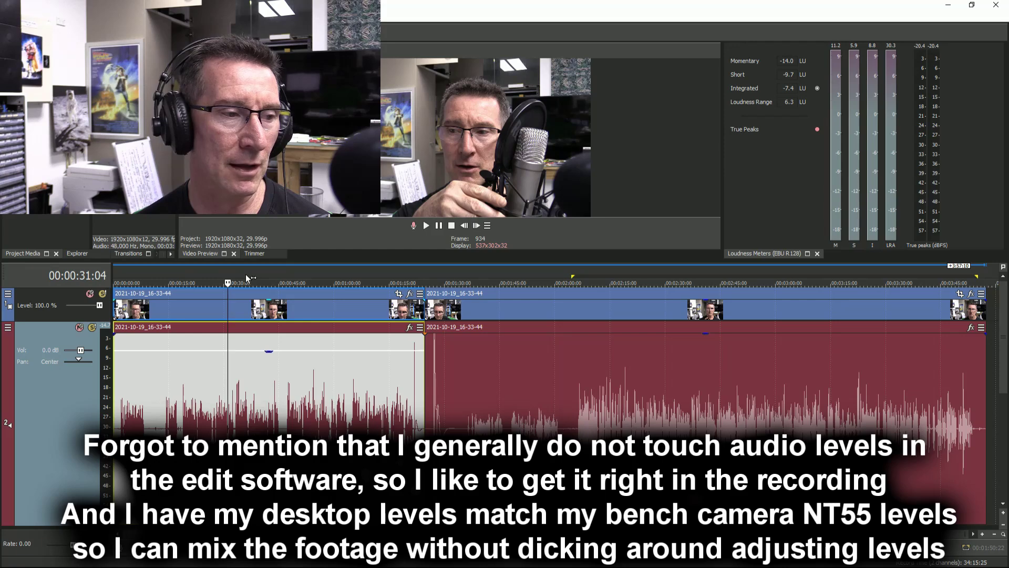
click(245, 275)
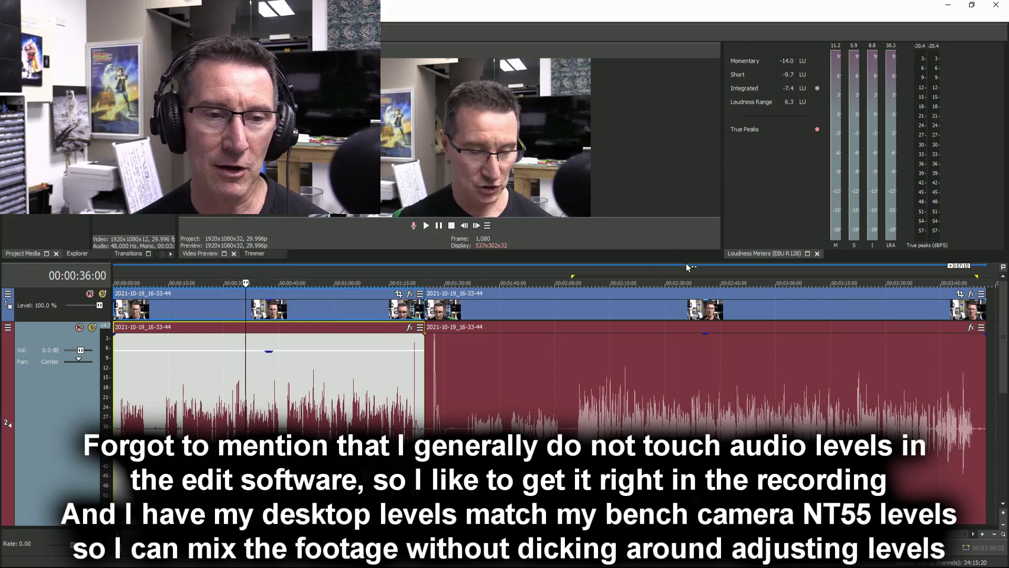
click(697, 274)
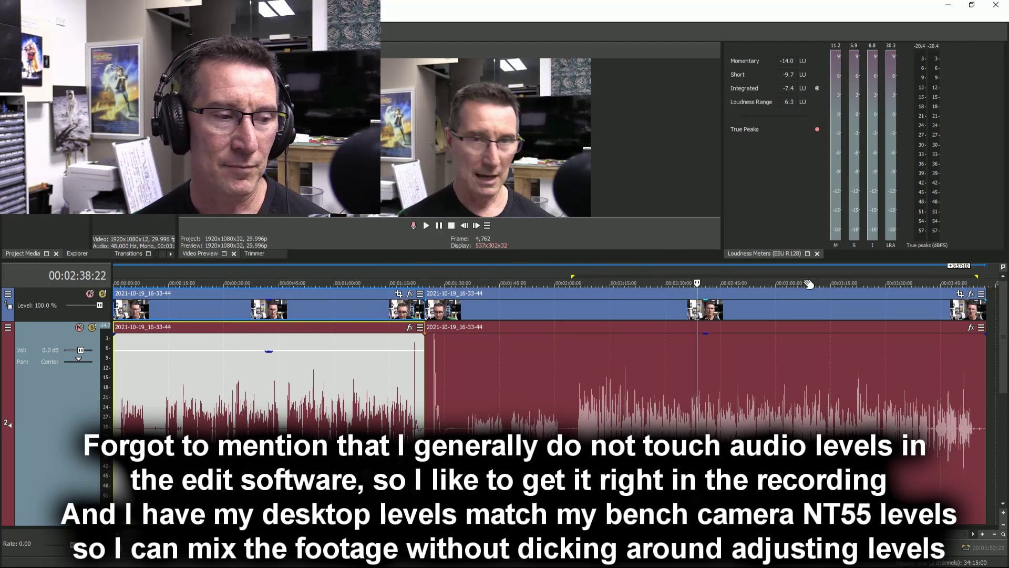
click(835, 269)
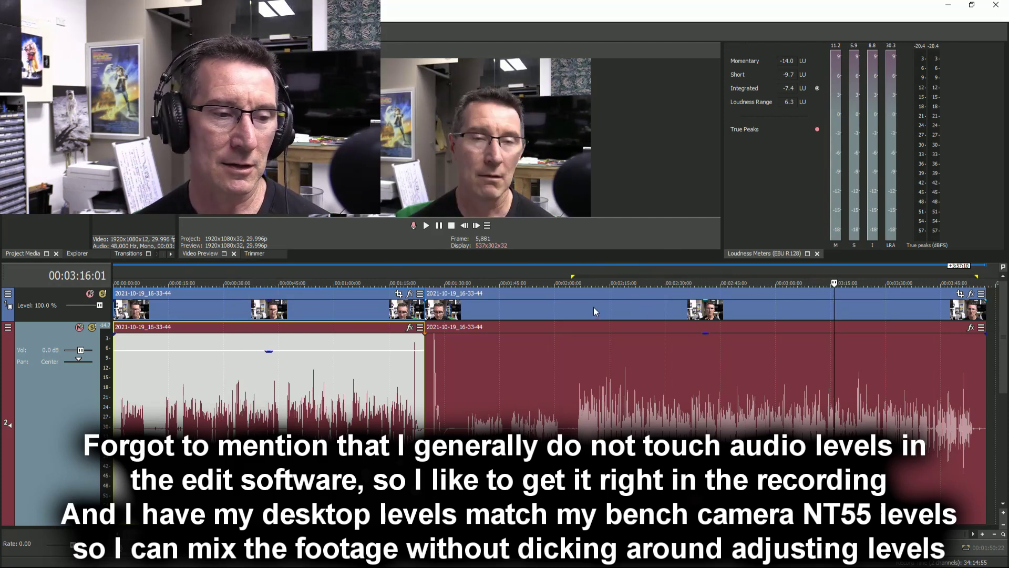